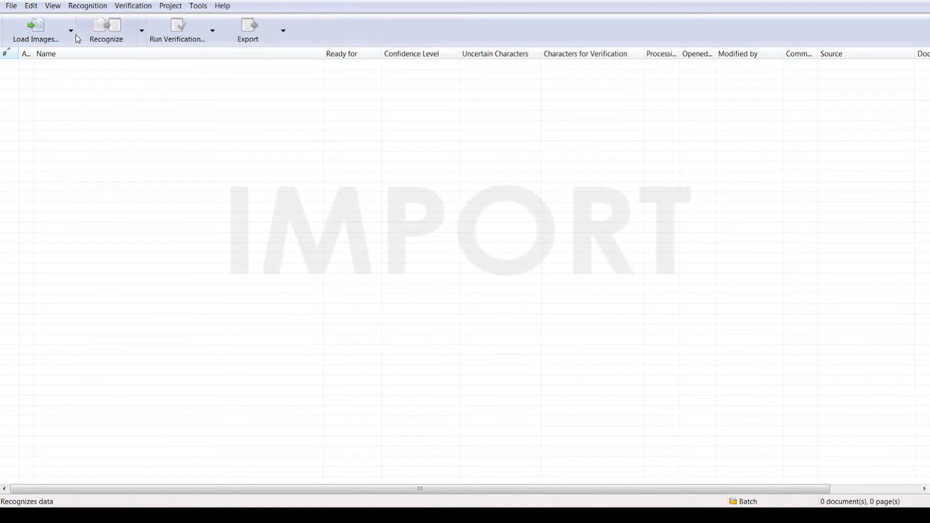
# - Load Scanned1.tif, Scanned2.tif and Scanned3.tif from the Images folder into the batch
pyautogui.click(71, 31)
pyautogui.click(58, 56)
pyautogui.click(307, 111)
pyautogui.keyDown('shift'); pyautogui.click(307, 134); pyautogui.keyUp('shift')
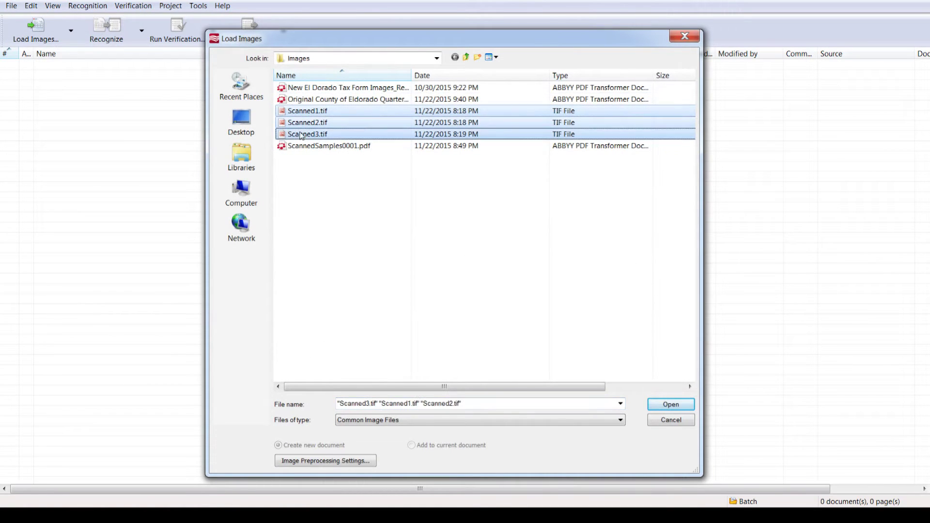
pyautogui.click(671, 405)
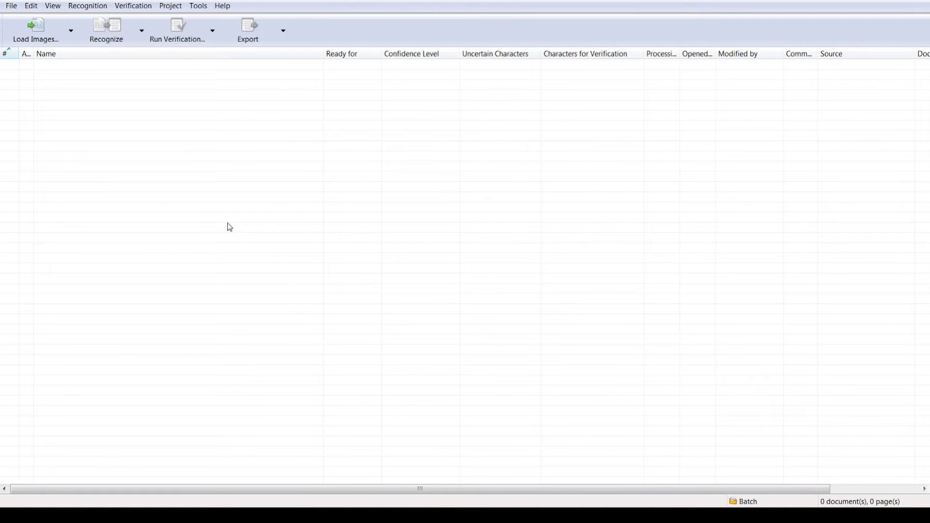
pyautogui.click(112, 76)
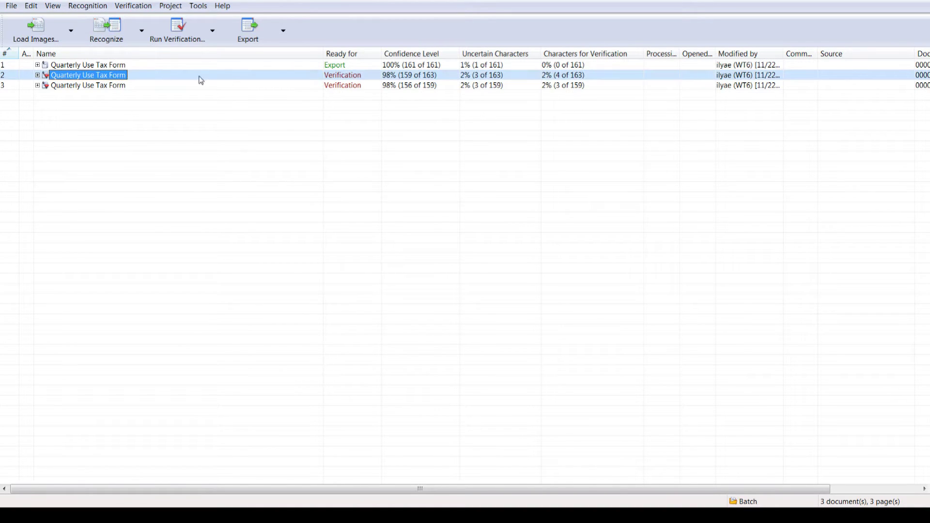
pyautogui.click(37, 75)
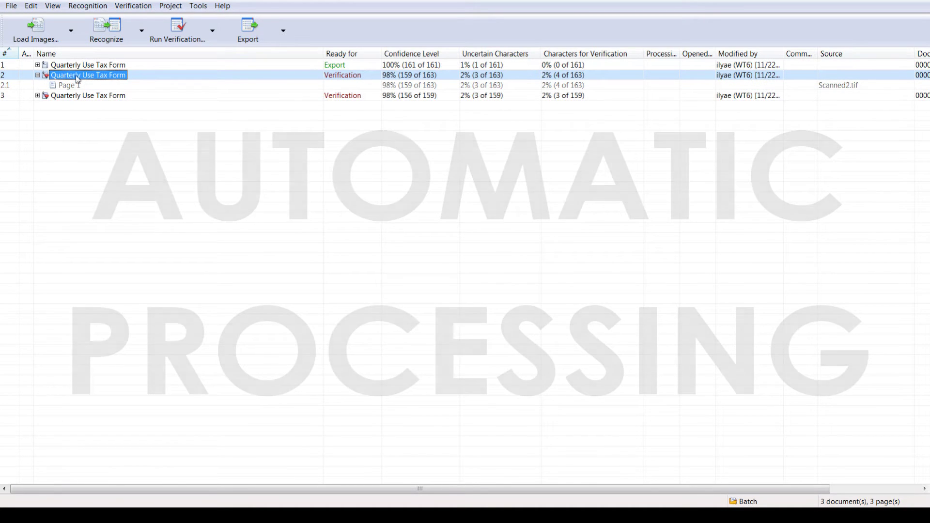
pyautogui.doubleClick(77, 78)
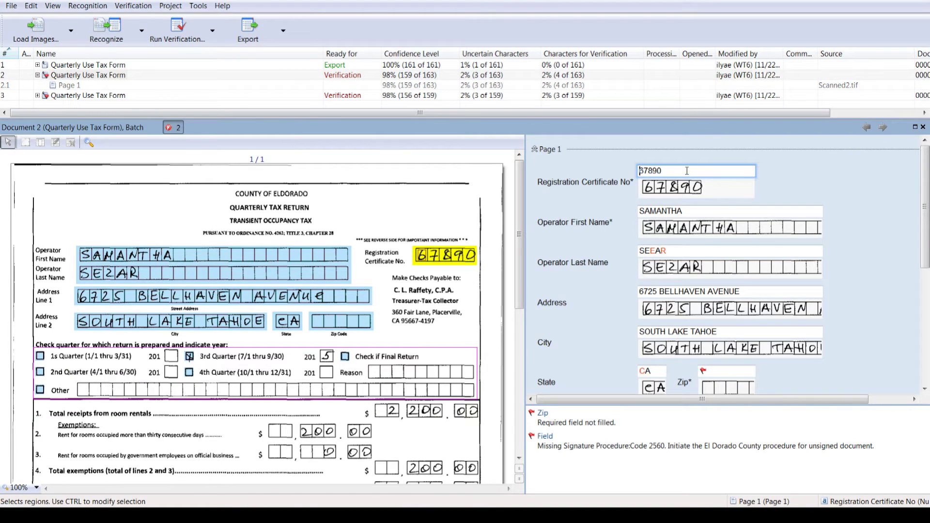
pyautogui.moveTo(690, 171); pyautogui.dragTo(638, 170)
pyautogui.click(696, 212)
pyautogui.click(923, 127)
pyautogui.click(255, 182)
pyautogui.click(38, 76)
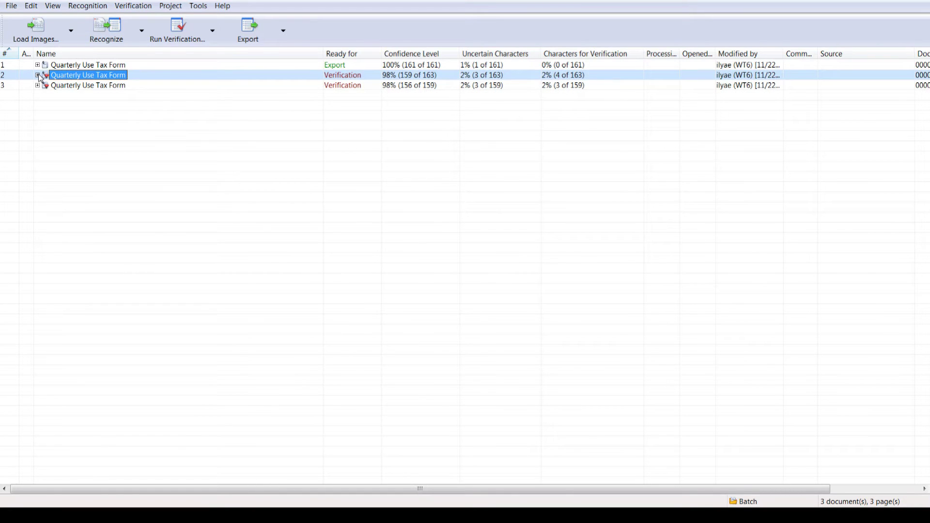
pyautogui.click(289, 140)
pyautogui.click(360, 68)
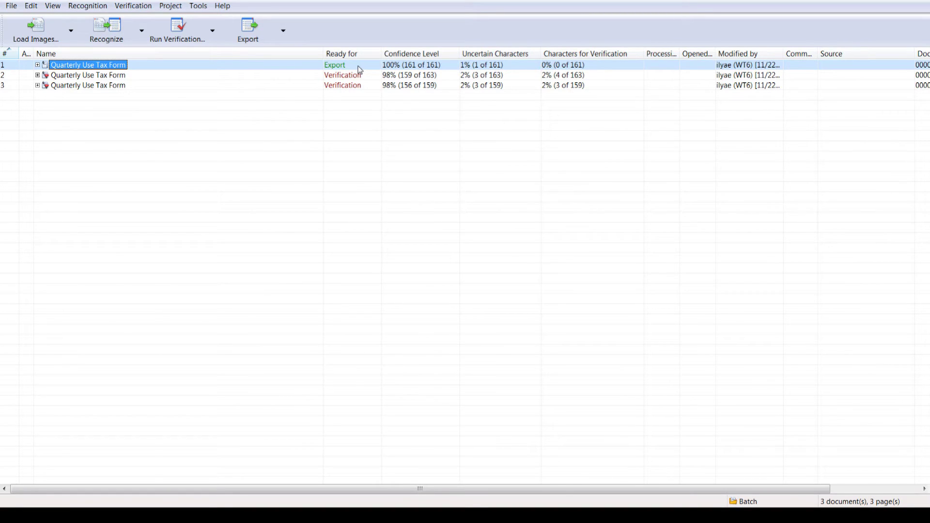
pyautogui.hotkey('ctrl', 'a')
# - Run Verification and correct the misread last name to SEZAR, confirming the next name
pyautogui.click(177, 34)
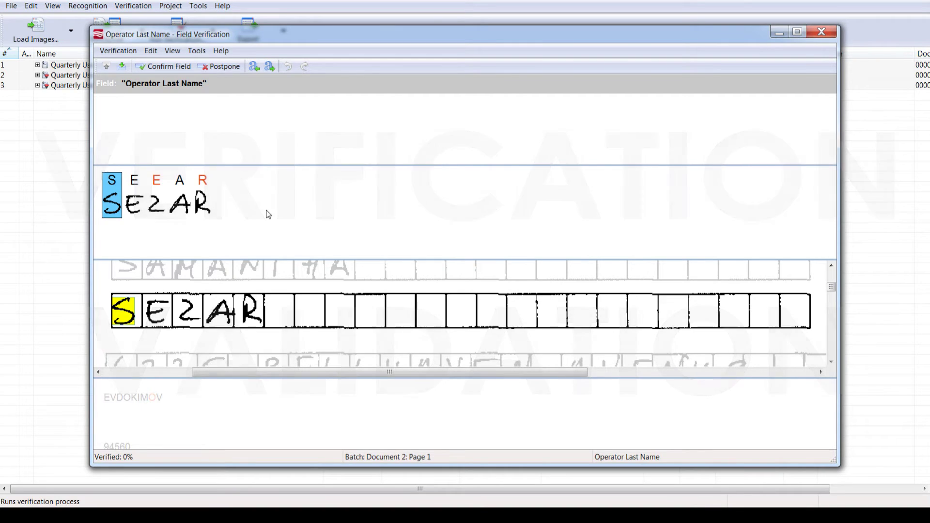
pyautogui.press('Right')
pyautogui.press('Right')
pyautogui.write('Z')
pyautogui.press('Return')
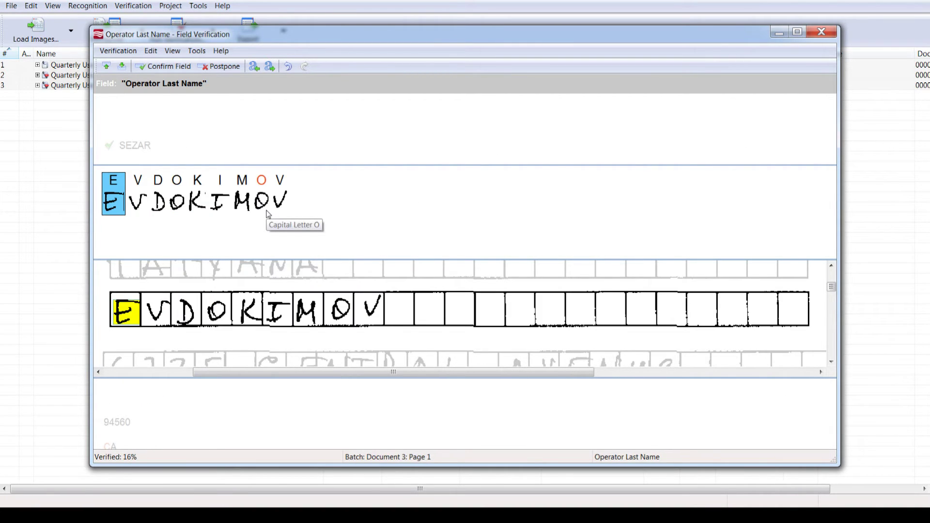
pyautogui.press('Return')
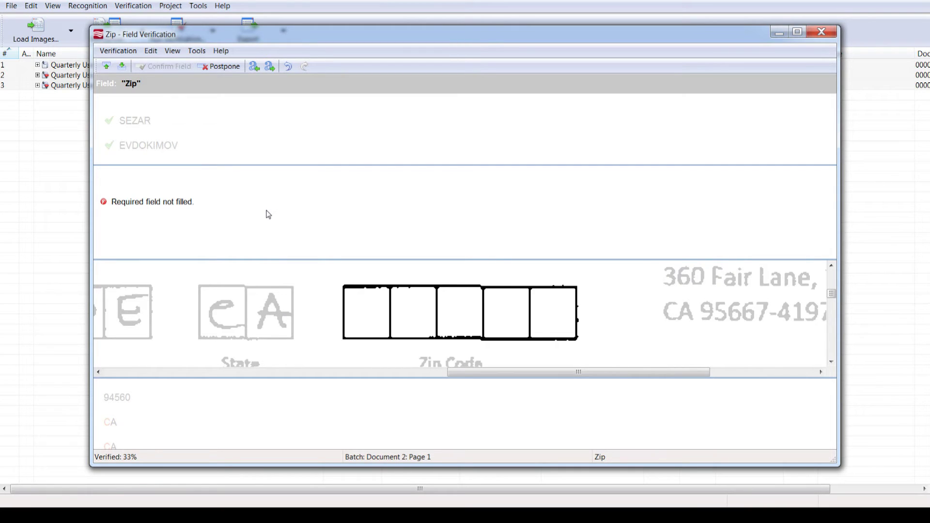
pyautogui.write('9')
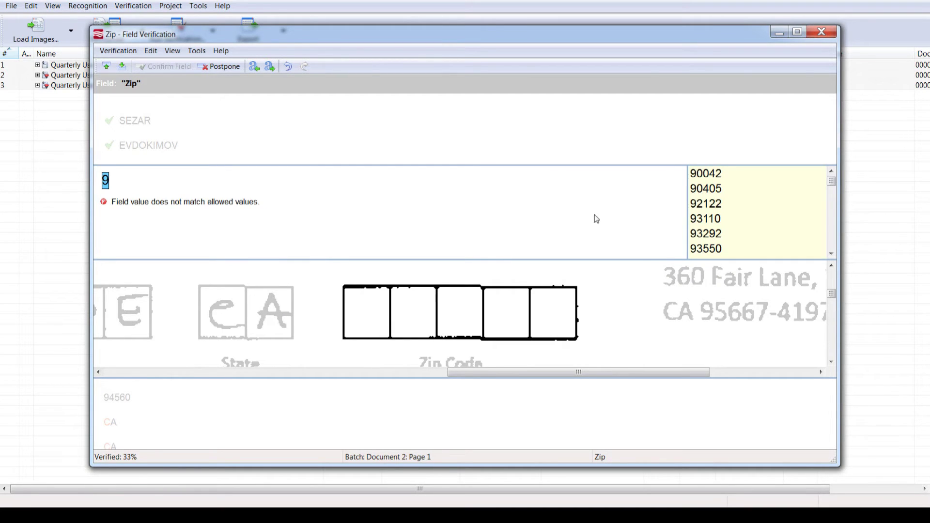
pyautogui.moveTo(831, 178); pyautogui.dragTo(831, 192)
pyautogui.moveTo(688, 213); pyautogui.dragTo(427, 213)
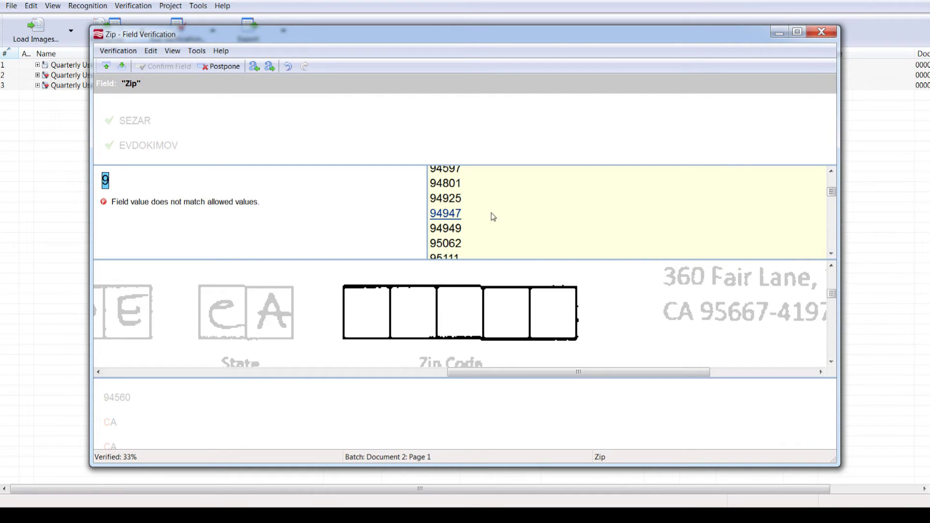
pyautogui.moveTo(832, 192); pyautogui.dragTo(832, 205)
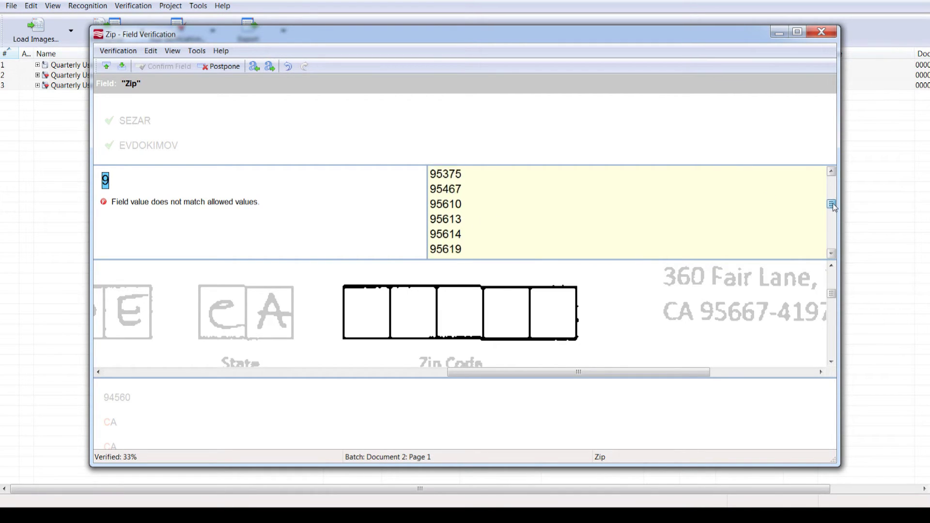
# - Accept Zip 95614 and a second allowed Zip, confirm State CA and finish verification
pyautogui.doubleClick(446, 209)
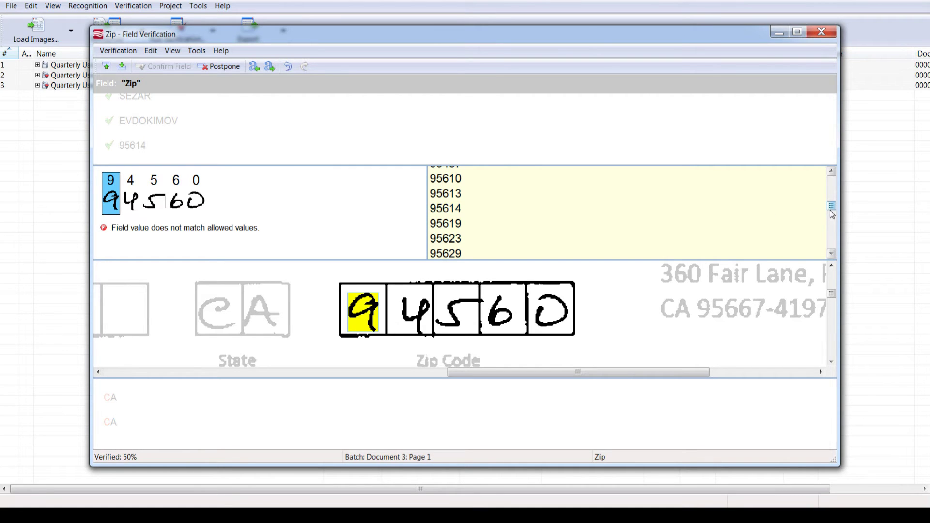
pyautogui.moveTo(832, 206); pyautogui.dragTo(833, 215)
pyautogui.scroll(-3, 480, 226)
pyautogui.doubleClick(446, 227)
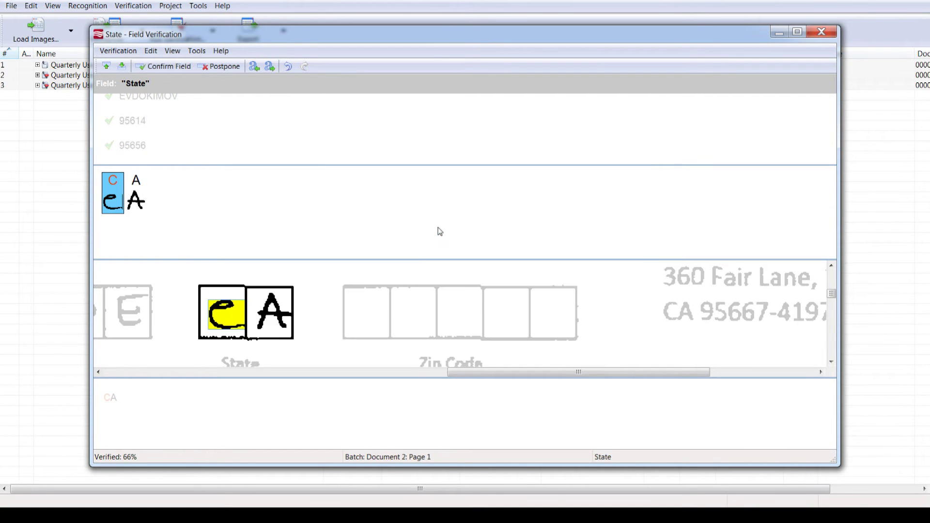
pyautogui.press('Return')
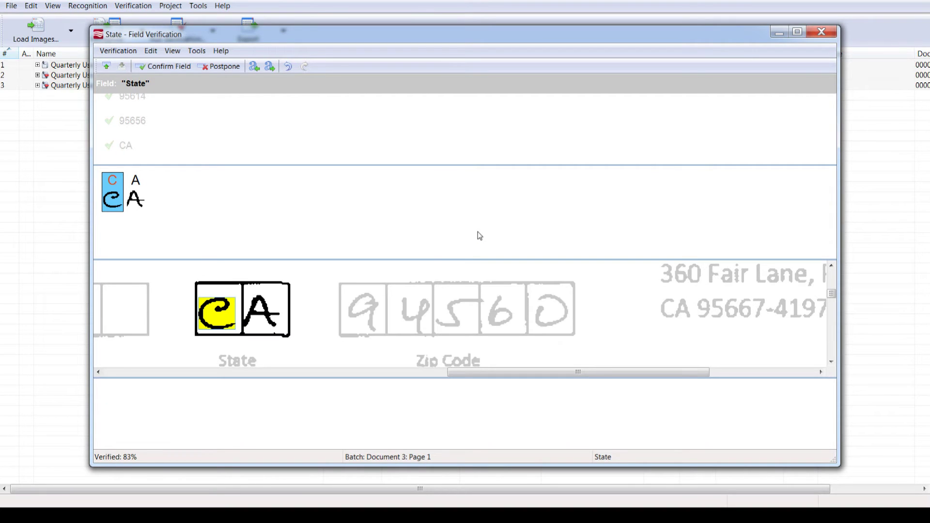
pyautogui.press('Return')
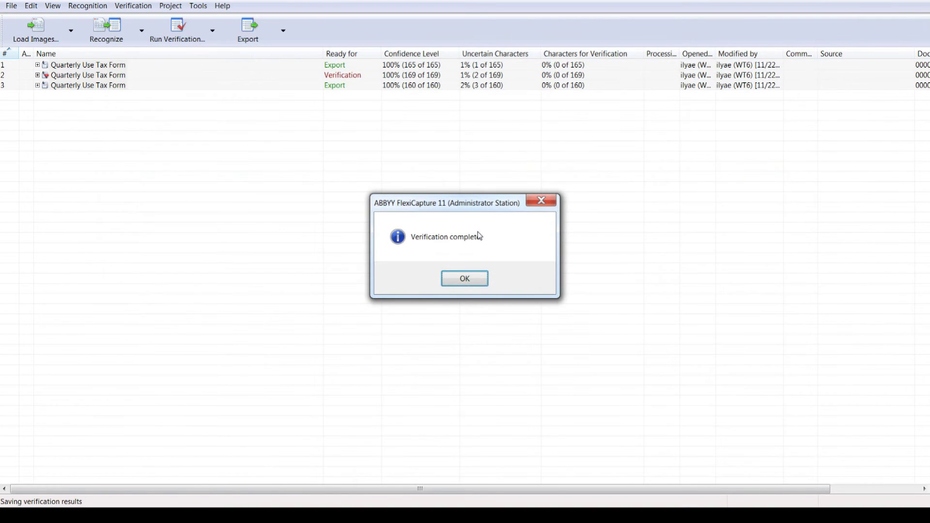
pyautogui.click(464, 279)
# - Review document 2 and locate its Missing Signature error on the form
pyautogui.click(118, 78)
pyautogui.doubleClick(47, 76)
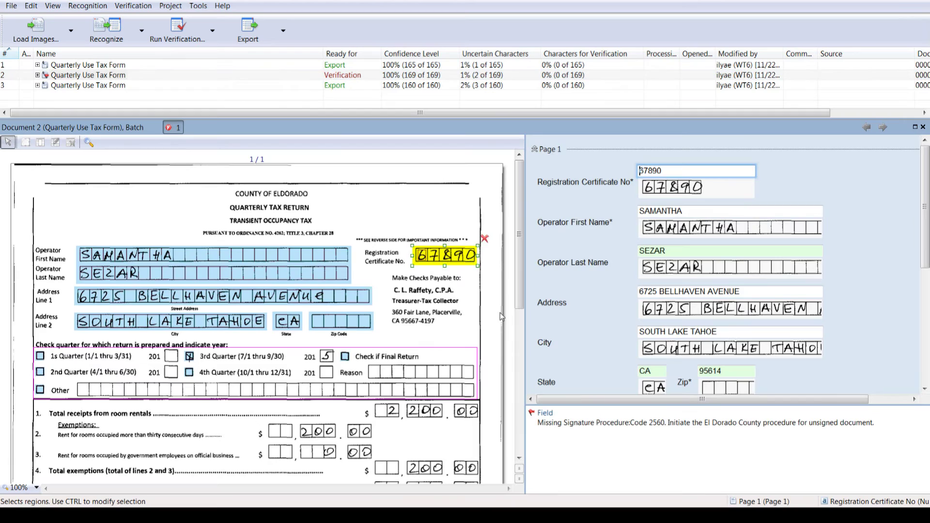
pyautogui.click(615, 423)
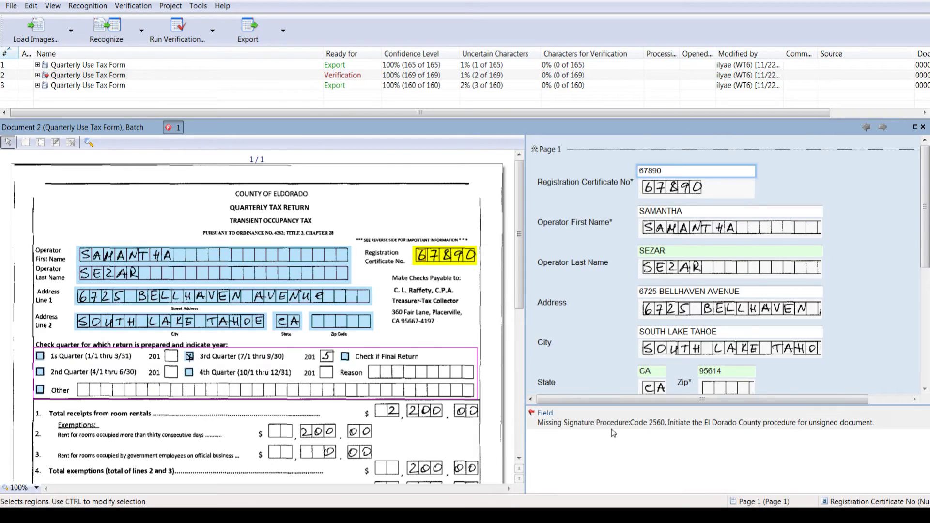
pyautogui.click(172, 341)
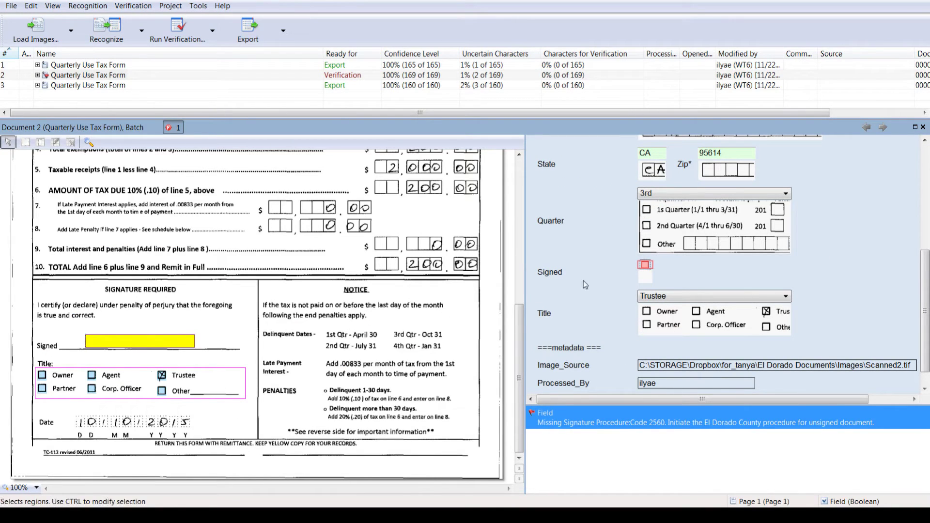
# - Tick the Signed checkbox and save the change so form 2 is ready for Export
pyautogui.click(647, 266)
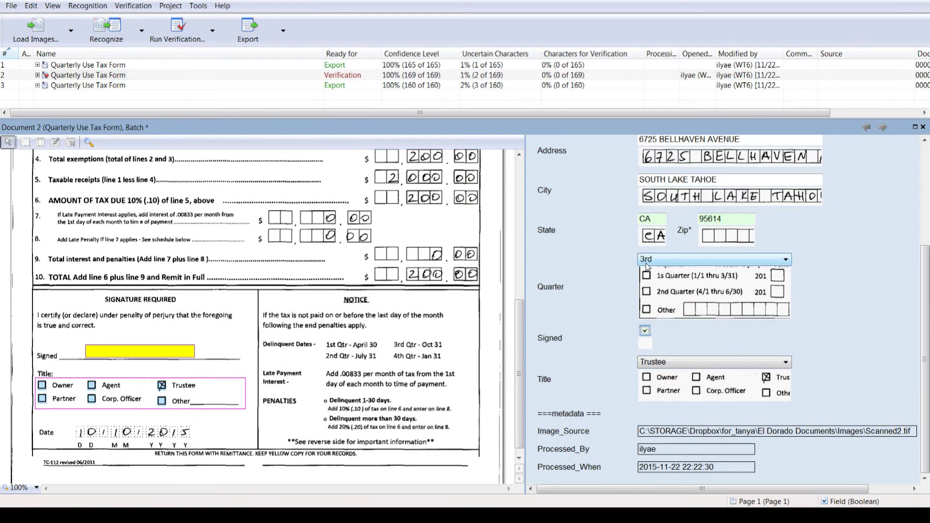
pyautogui.click(923, 128)
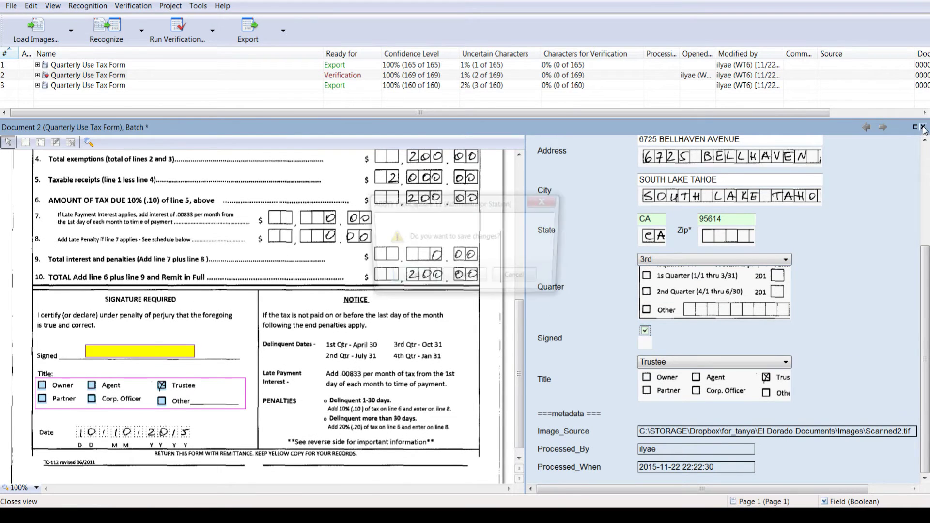
pyautogui.click(420, 286)
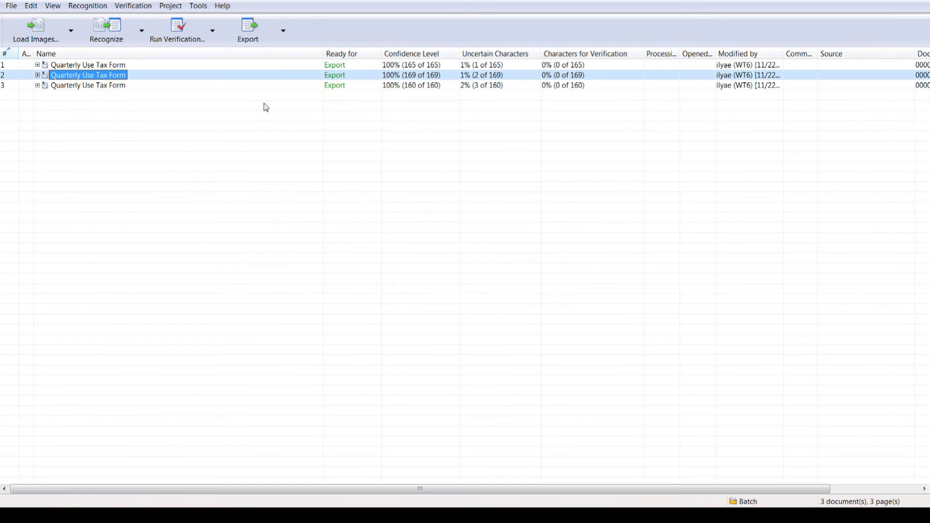
pyautogui.click(283, 30)
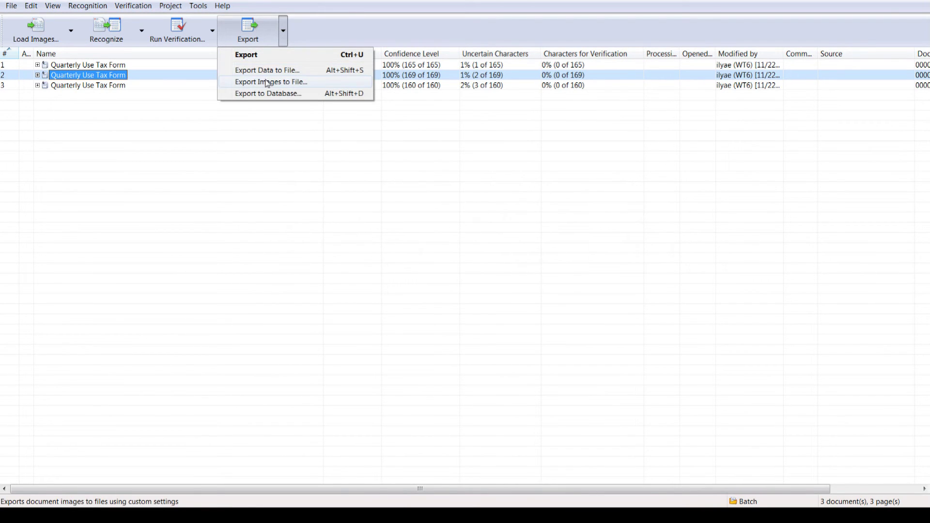
pyautogui.click(263, 173)
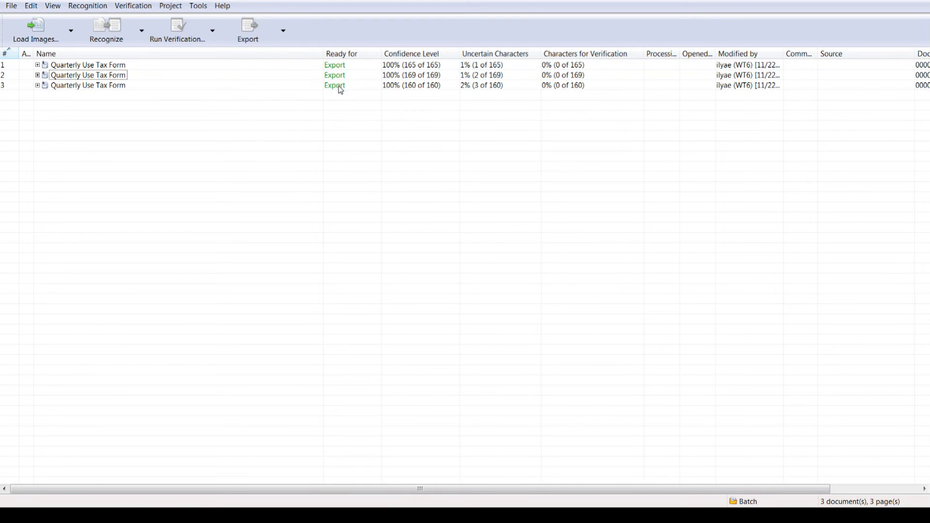
pyautogui.doubleClick(87, 65)
pyautogui.scroll(-3, 726, 306)
pyautogui.scroll(-3, 727, 305)
pyautogui.moveTo(924, 320)
pyautogui.mouseDown()
pyautogui.moveTo(925, 378)
pyautogui.moveTo(925, 143)
pyautogui.mouseUp()
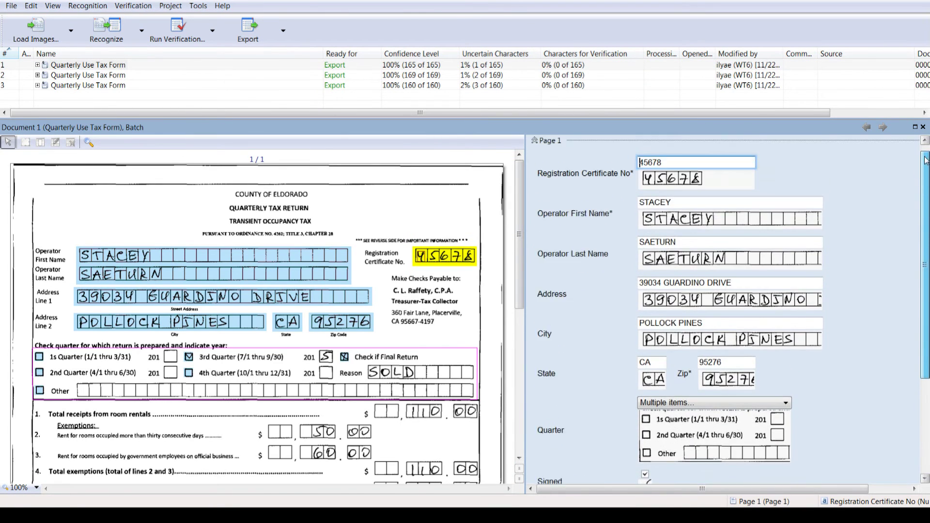
pyautogui.click(923, 127)
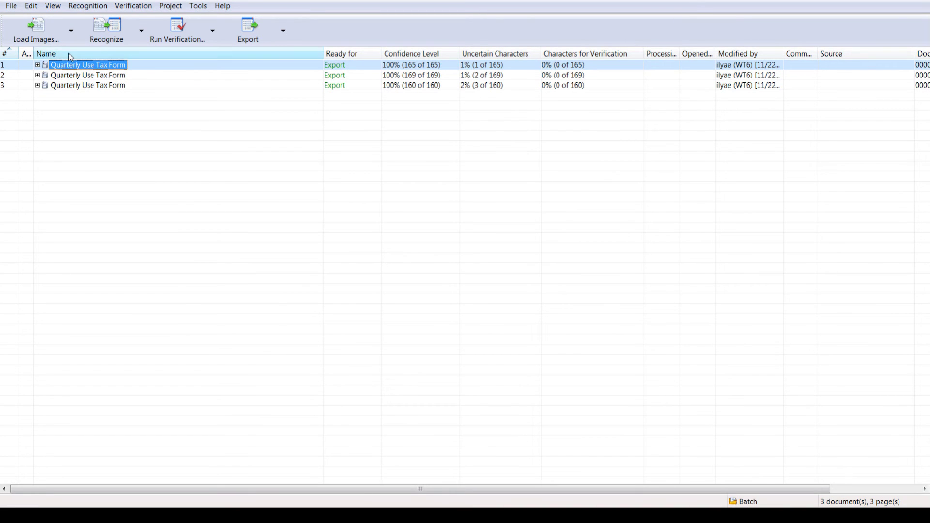